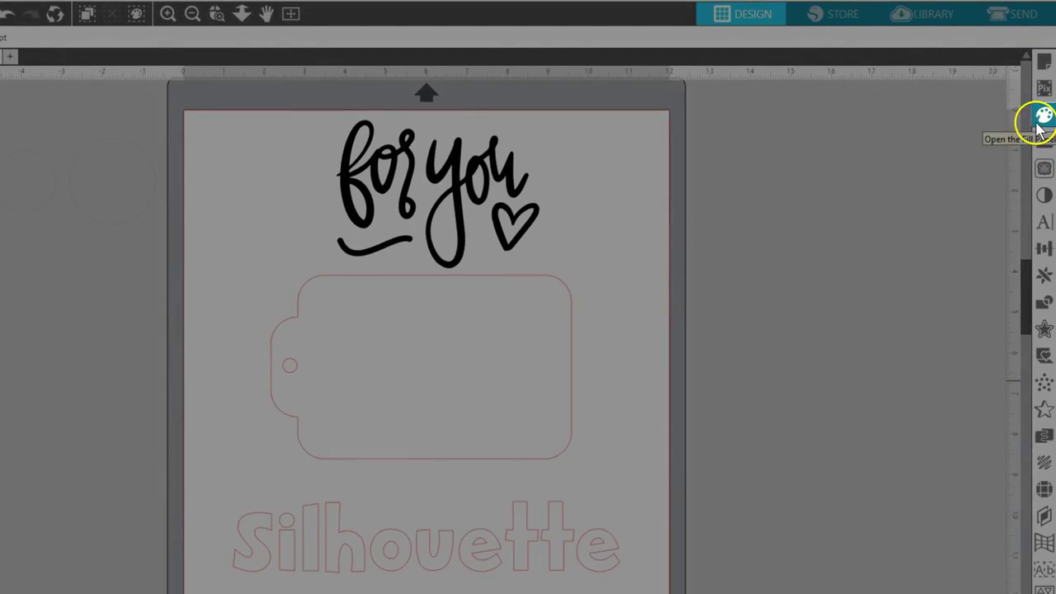
Step: Open the Fill panel and switch it to the Fill Pattern tab
{"action": "left_click", "coordinate": [1042, 122]}
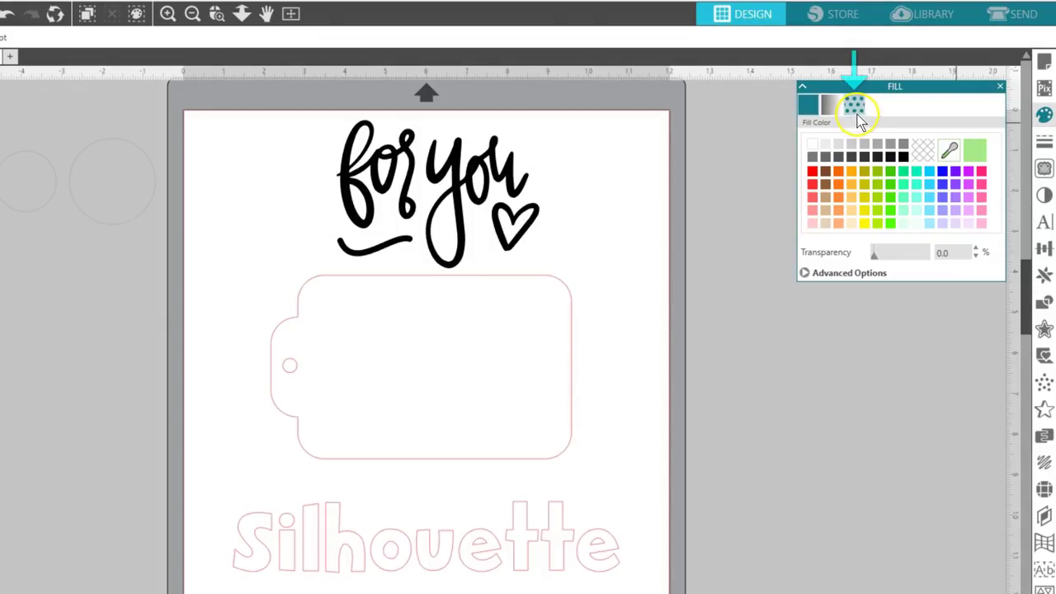
{"action": "left_click", "coordinate": [856, 117]}
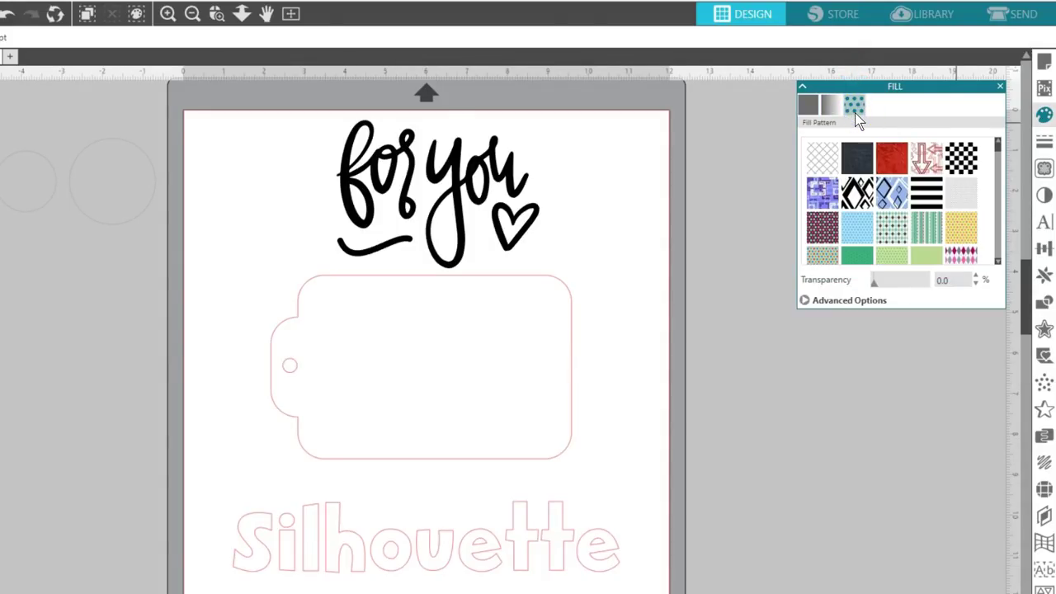
Step: Drag the Fill panel closer to the design on the mat
{"action": "left_click_drag", "start_coordinate": [876, 85], "coordinate": [697, 190]}
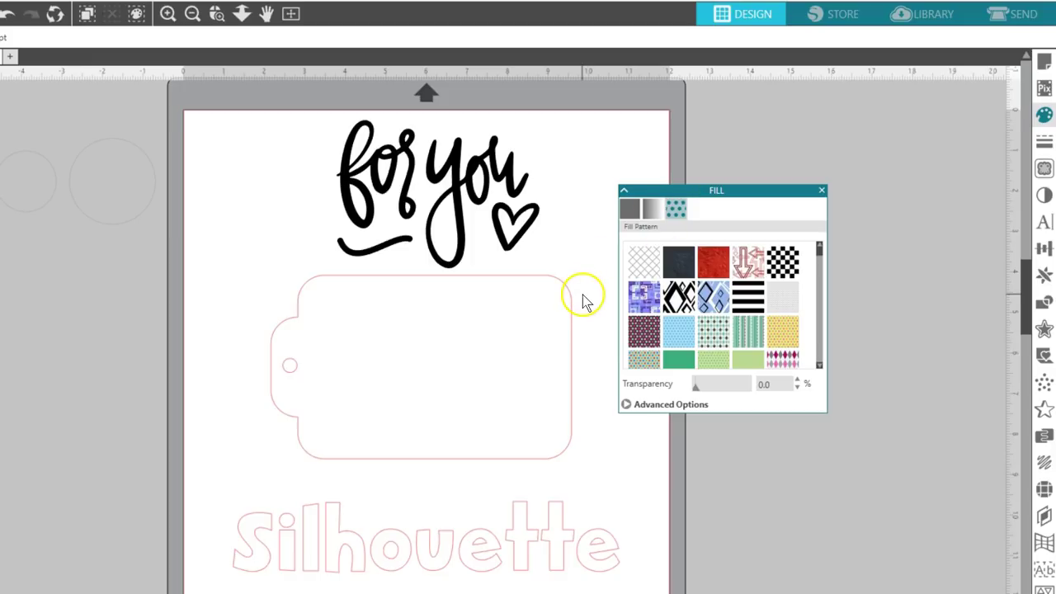
Step: Move the 'for you' lettering into the tag and select the tag shape
{"action": "left_click_drag", "start_coordinate": [515, 189], "coordinate": [515, 359]}
{"action": "left_click", "coordinate": [547, 336]}
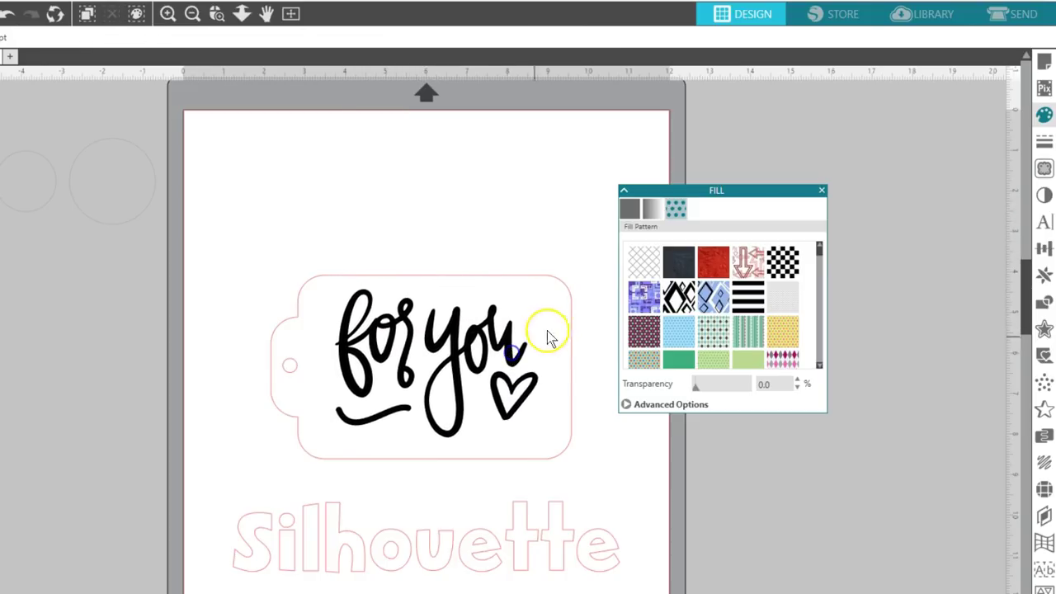
{"action": "left_click", "coordinate": [571, 320]}
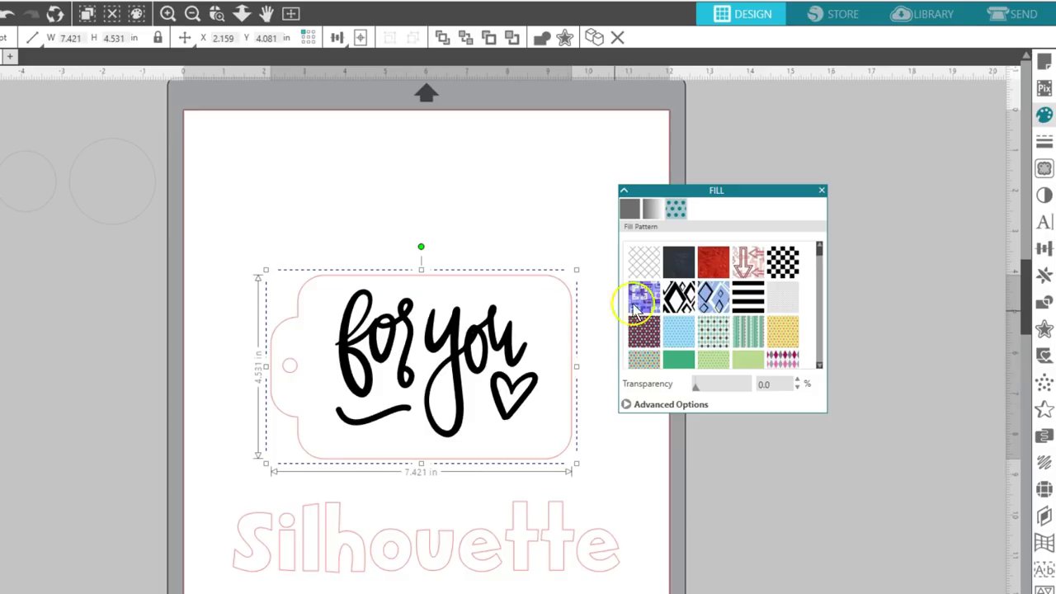
Step: Browse the pattern grid, trying stripes and red arrows, then fill the tag with pink diagonal stripes
{"action": "left_click", "coordinate": [819, 256]}
{"action": "left_click_drag", "start_coordinate": [819, 256], "coordinate": [820, 258]}
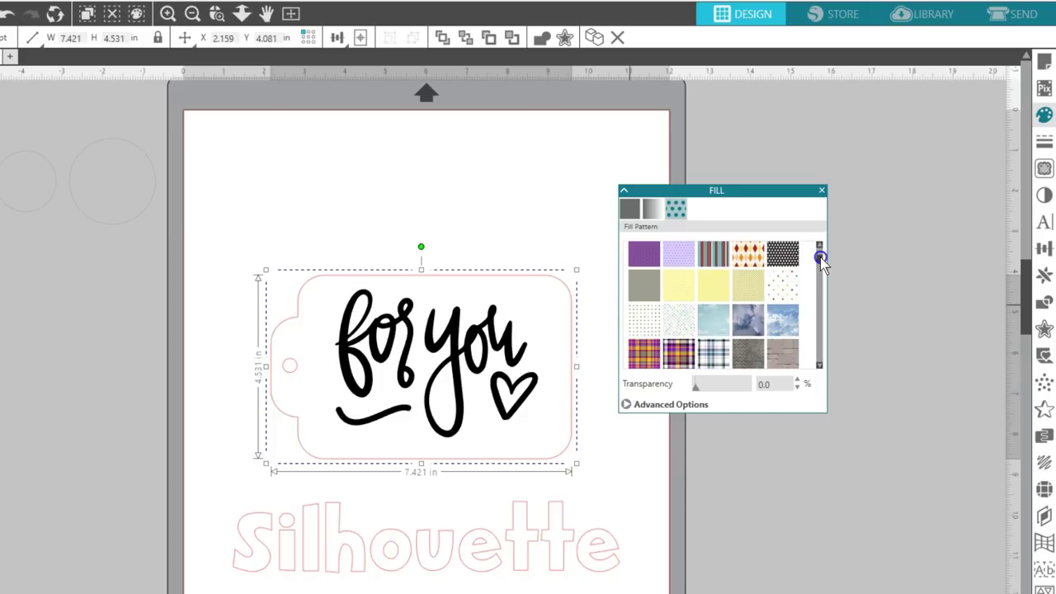
{"action": "left_click_drag", "start_coordinate": [820, 256], "coordinate": [819, 270]}
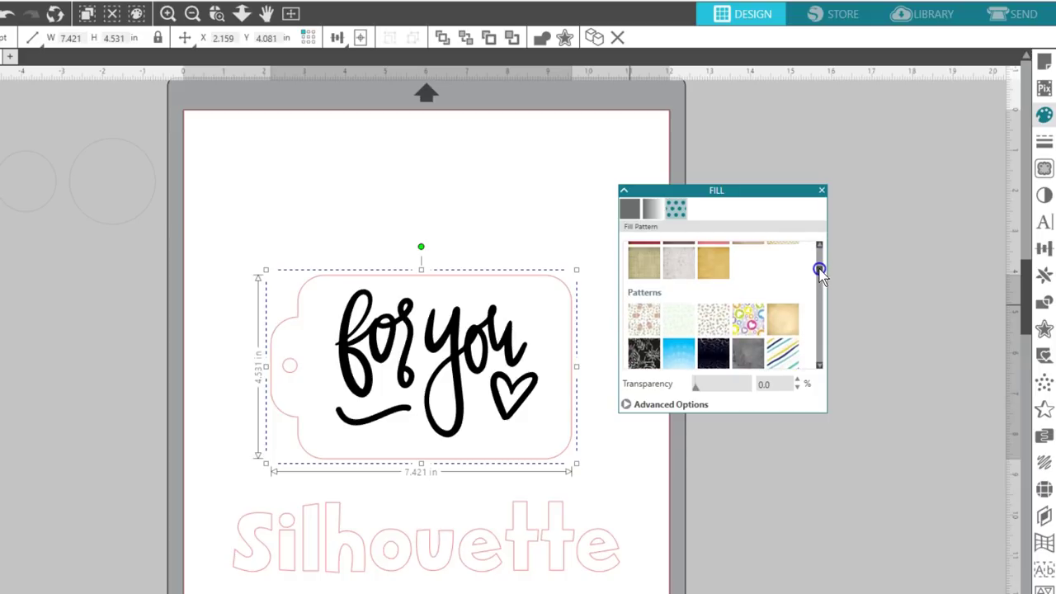
{"action": "left_click", "coordinate": [819, 364]}
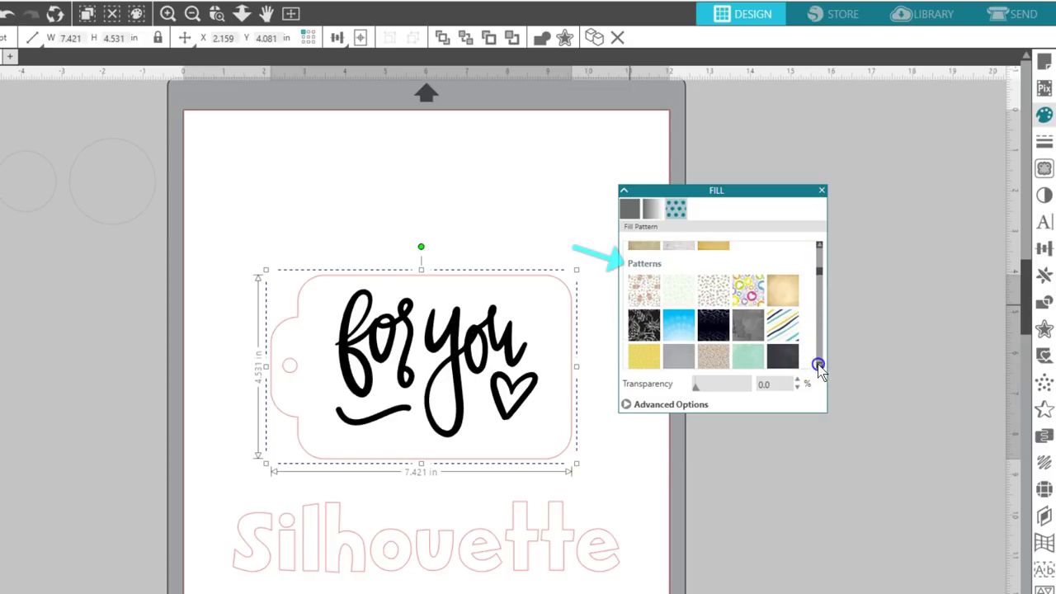
{"action": "left_click", "coordinate": [782, 324]}
{"action": "left_click", "coordinate": [676, 288]}
{"action": "left_click_drag", "start_coordinate": [815, 288], "coordinate": [816, 351]}
{"action": "left_click", "coordinate": [747, 295]}
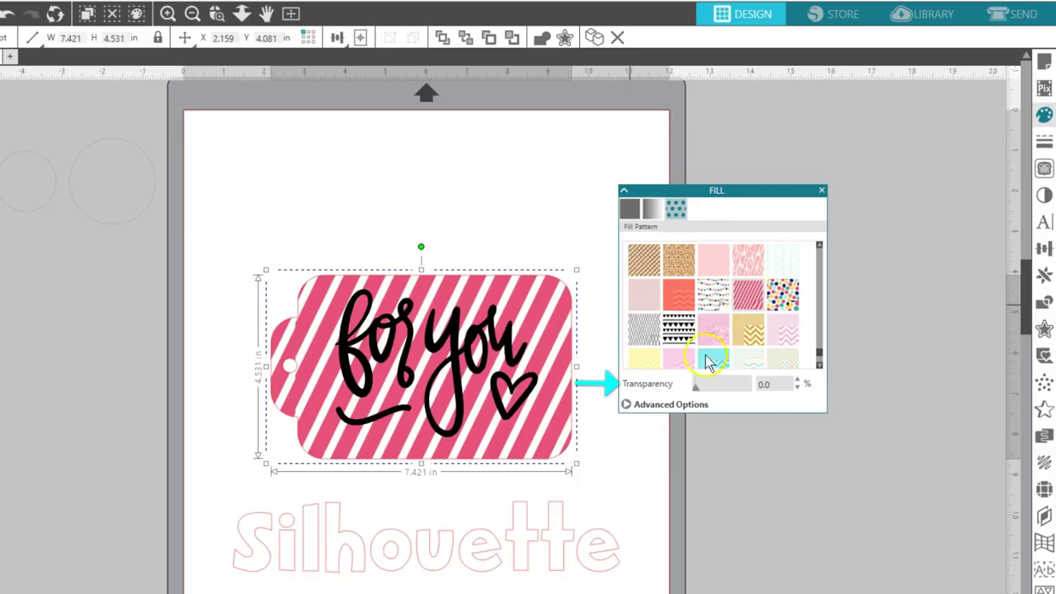
Step: Set the tag's stripe transparency to 40% and expand Advanced Options
{"action": "left_click_drag", "start_coordinate": [699, 394], "coordinate": [717, 394]}
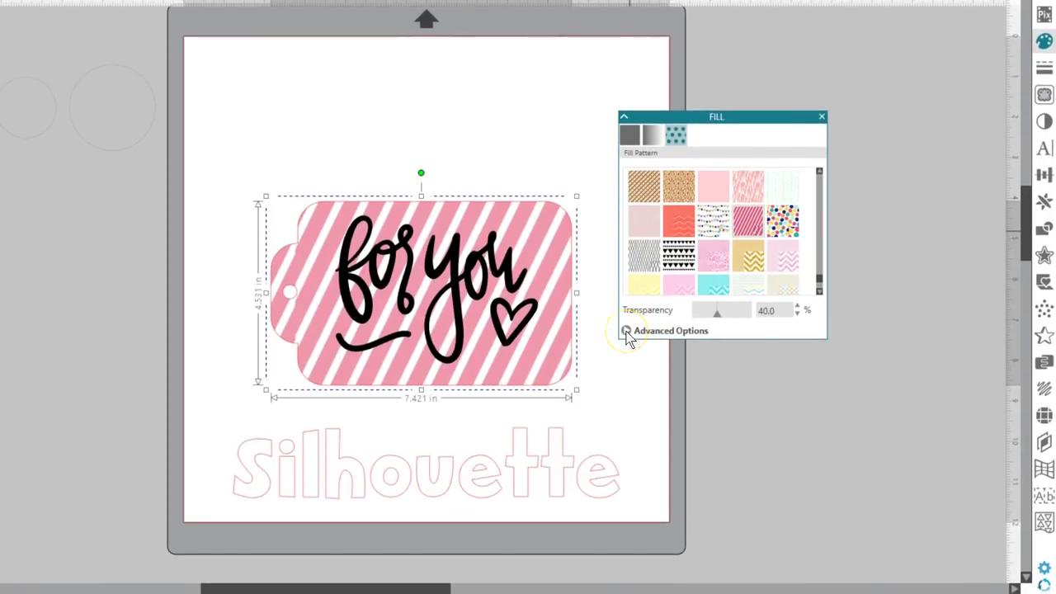
{"action": "left_click", "coordinate": [626, 331]}
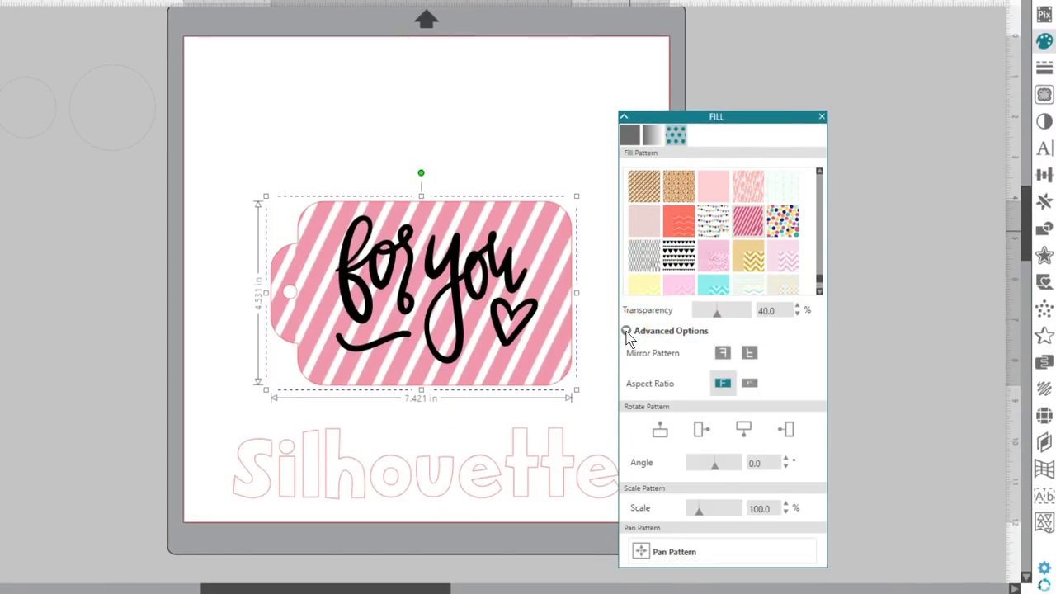
{"action": "left_click_drag", "start_coordinate": [717, 116], "coordinate": [720, 96]}
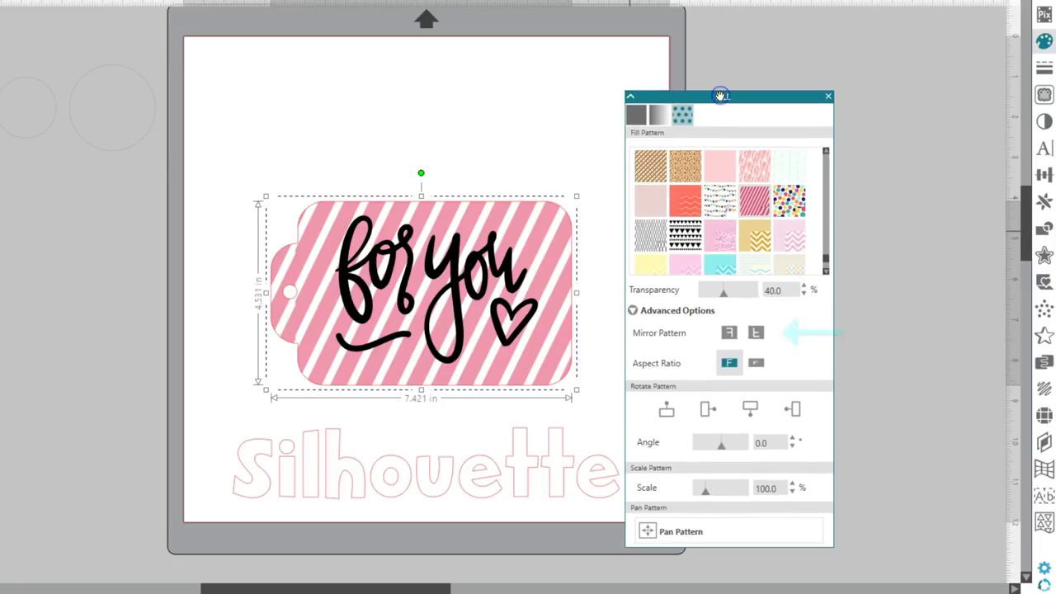
Step: Try both Mirror Pattern directions, then restore the stripes' original slant
{"action": "left_click", "coordinate": [729, 333]}
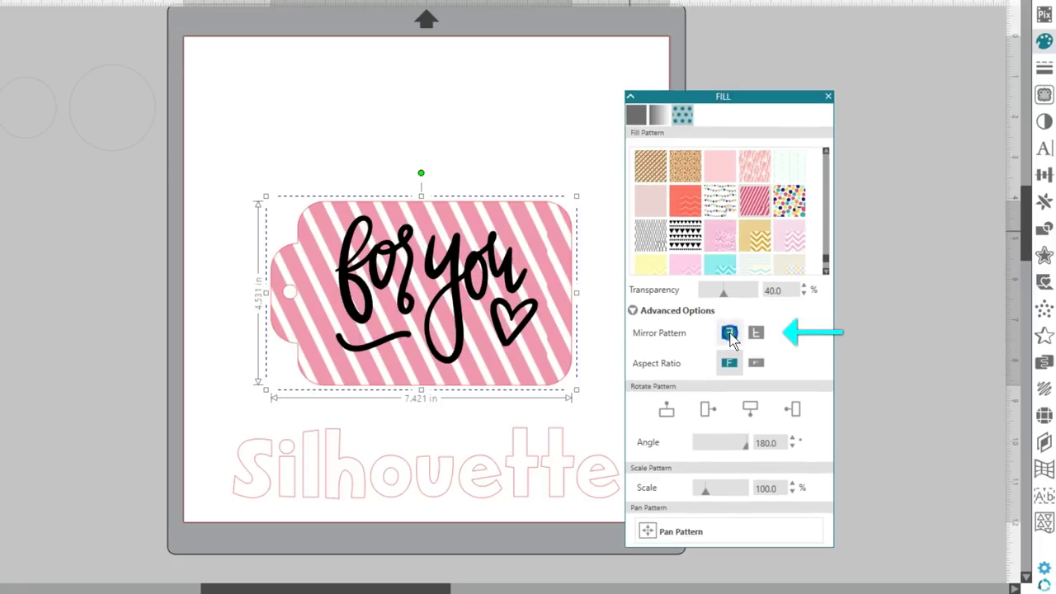
{"action": "left_click", "coordinate": [755, 333]}
{"action": "left_click", "coordinate": [728, 333]}
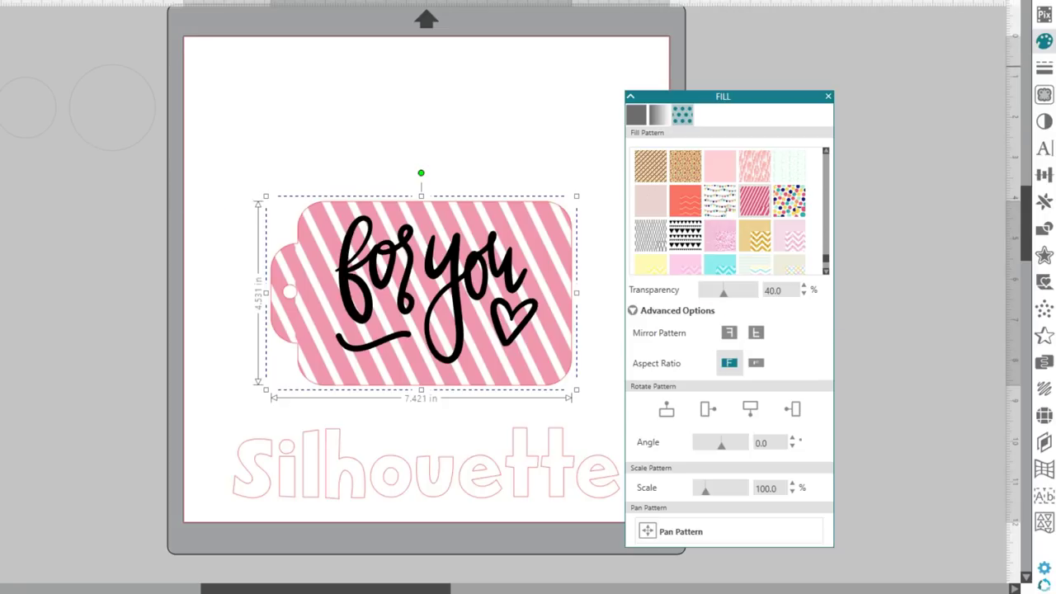
Step: Draw a circle at the mat's top-left and fill it with the string-lights pattern
{"action": "key", "text": "e"}
{"action": "left_click_drag", "start_coordinate": [235, 66], "coordinate": [348, 182]}
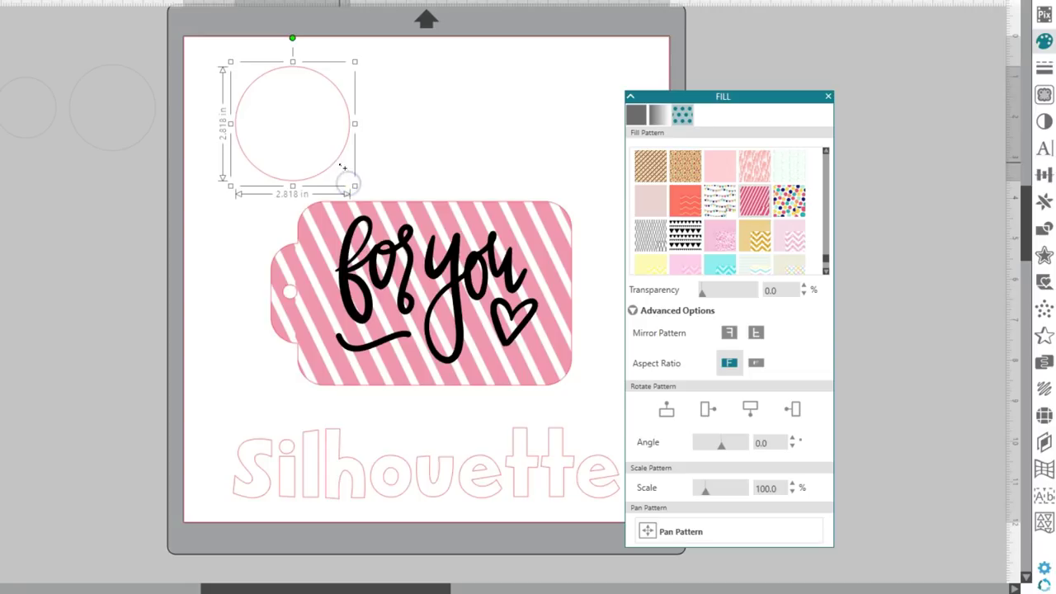
{"action": "left_click", "coordinate": [718, 205]}
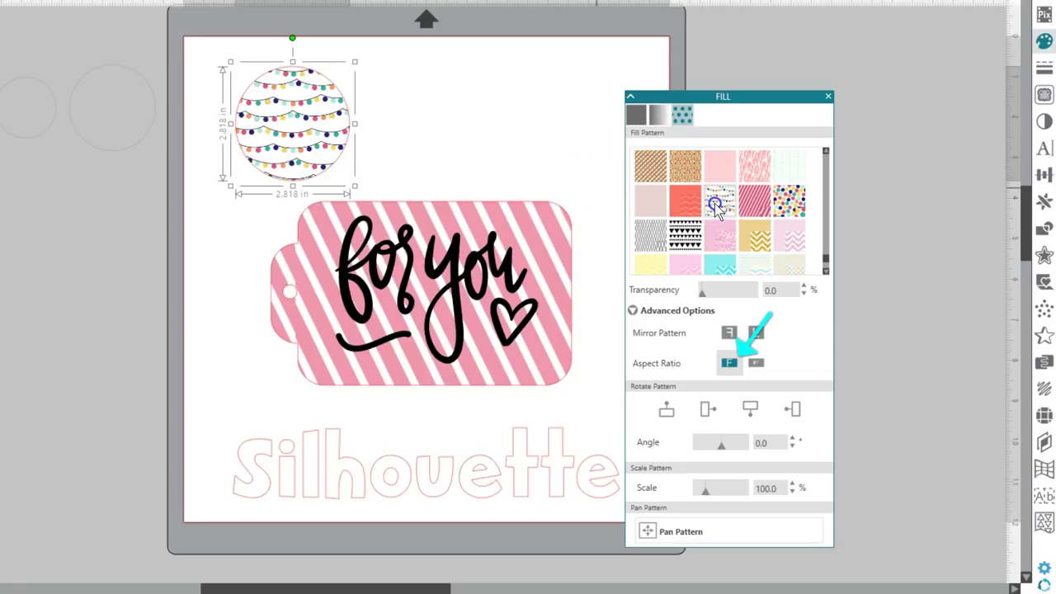
Step: Unlock the pattern's aspect ratio and stretch the circle to about 3.032 in wide
{"action": "mouse_move", "coordinate": [355, 124]}
{"action": "left_mouse_down"}
{"action": "mouse_move", "coordinate": [470, 126]}
{"action": "mouse_move", "coordinate": [363, 129]}
{"action": "left_mouse_up"}
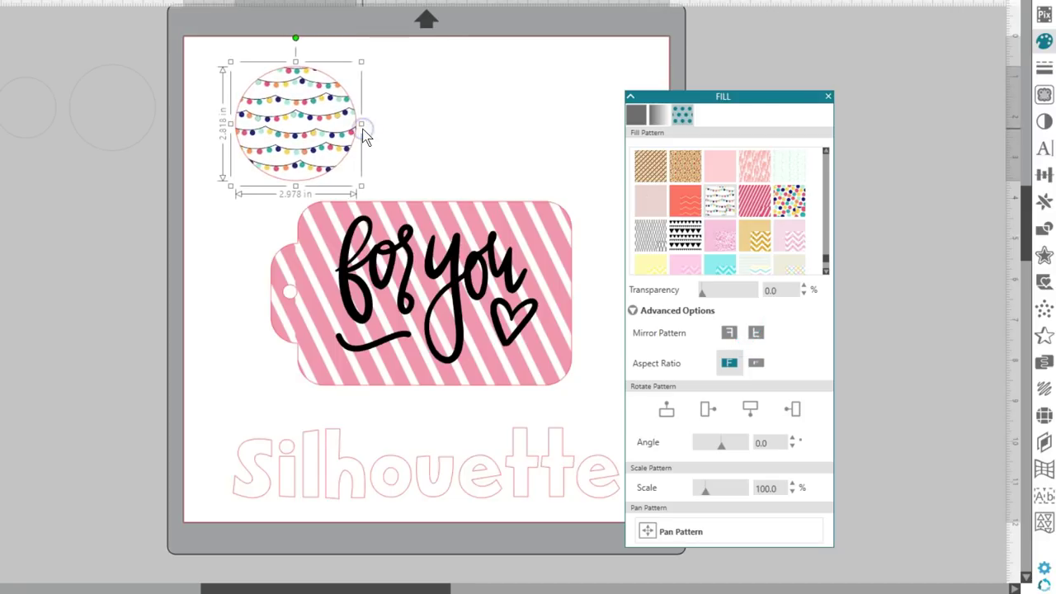
{"action": "left_click", "coordinate": [755, 363]}
{"action": "mouse_move", "coordinate": [363, 123]}
{"action": "left_mouse_down"}
{"action": "mouse_move", "coordinate": [452, 122]}
{"action": "mouse_move", "coordinate": [365, 123]}
{"action": "left_mouse_up"}
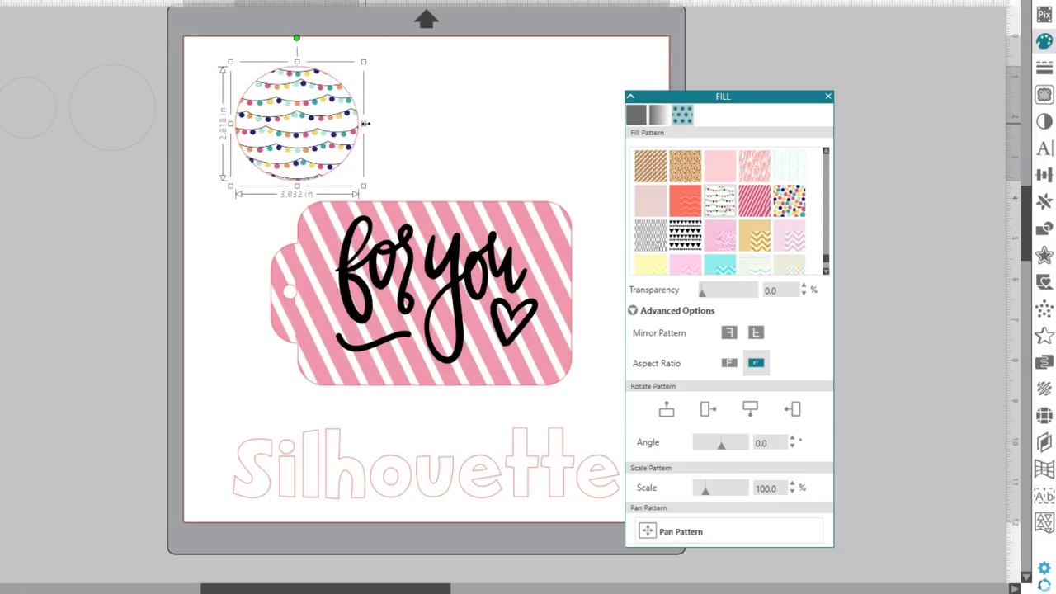
Step: Relock the aspect ratio, reselect the tag, and rotate its stripes to -135° then back to 0
{"action": "left_click", "coordinate": [728, 362]}
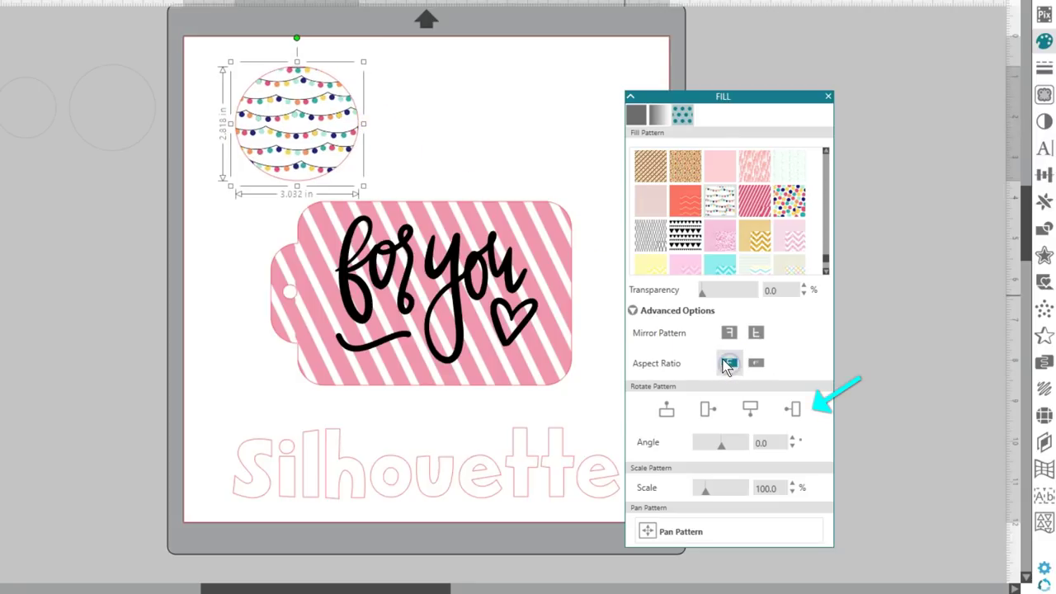
{"action": "left_click", "coordinate": [552, 249]}
{"action": "left_click", "coordinate": [707, 407]}
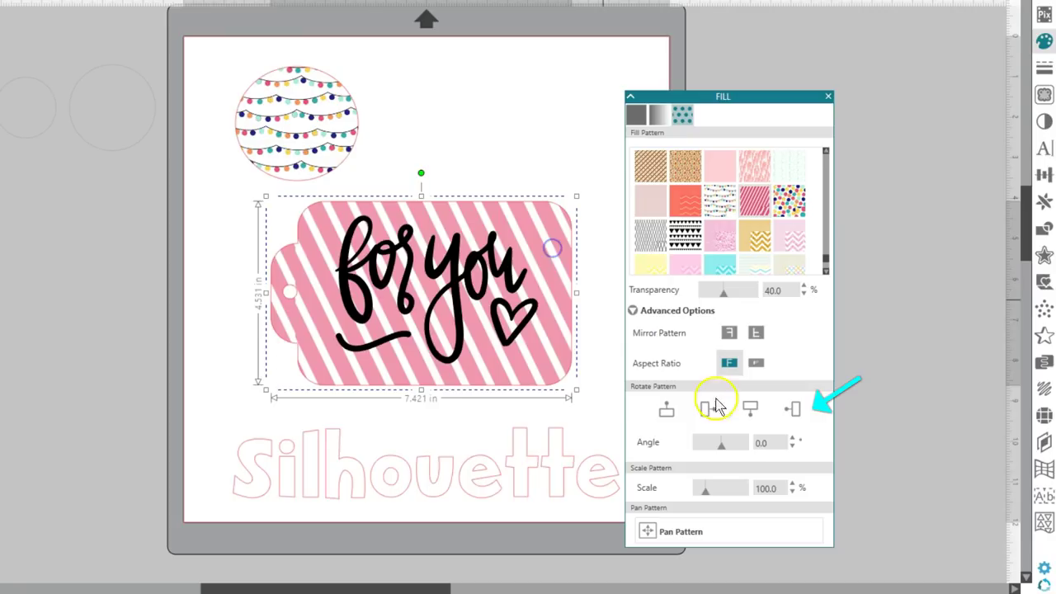
{"action": "left_click", "coordinate": [711, 406]}
{"action": "left_click", "coordinate": [749, 406]}
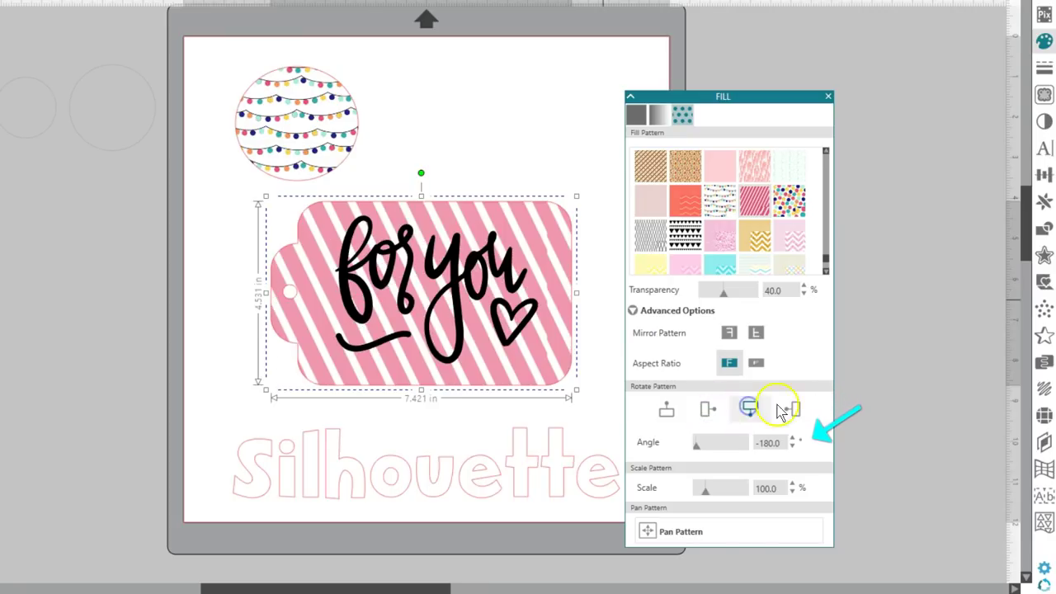
{"action": "left_click", "coordinate": [789, 409]}
{"action": "left_click", "coordinate": [703, 443]}
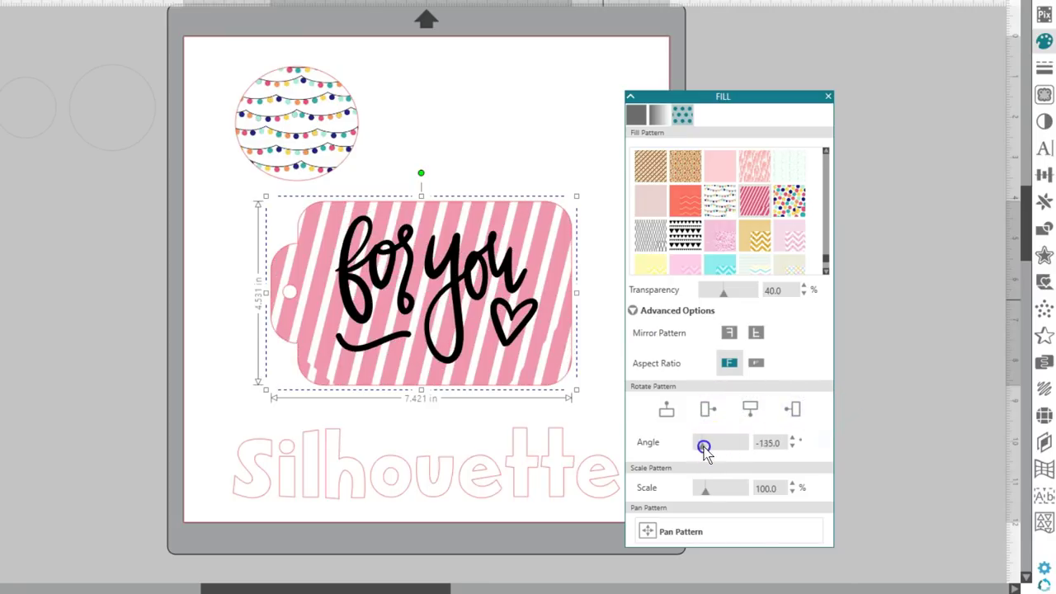
{"action": "left_click_drag", "start_coordinate": [703, 446], "coordinate": [722, 446]}
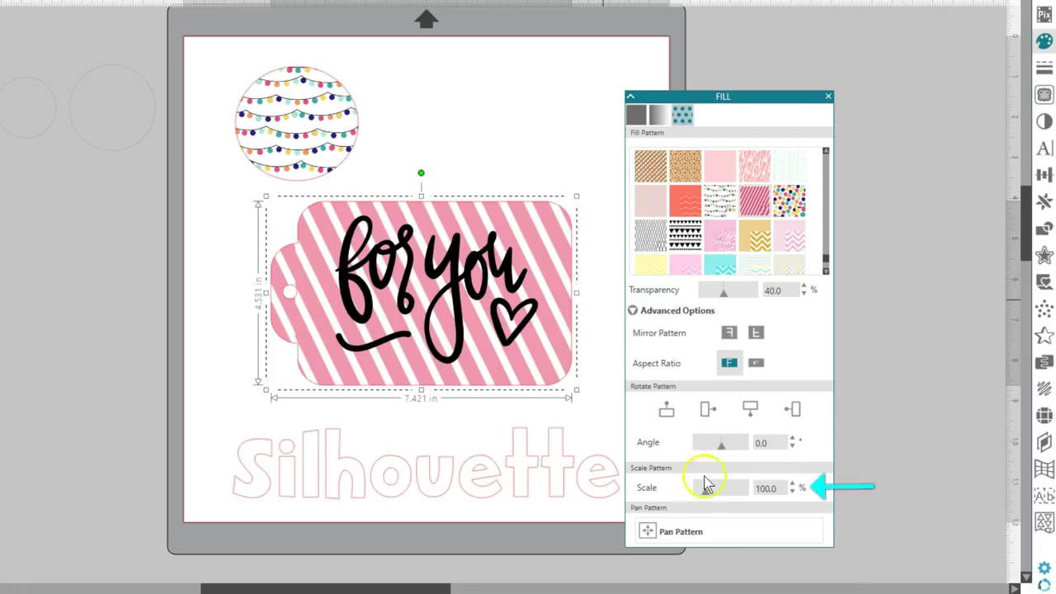
Step: Scale the stripes to 231%, then switch the tag to the autumn-leaf pattern at 500%
{"action": "mouse_move", "coordinate": [705, 489]}
{"action": "left_mouse_down"}
{"action": "mouse_move", "coordinate": [734, 492]}
{"action": "mouse_move", "coordinate": [703, 489]}
{"action": "left_mouse_up"}
{"action": "left_click", "coordinate": [683, 175]}
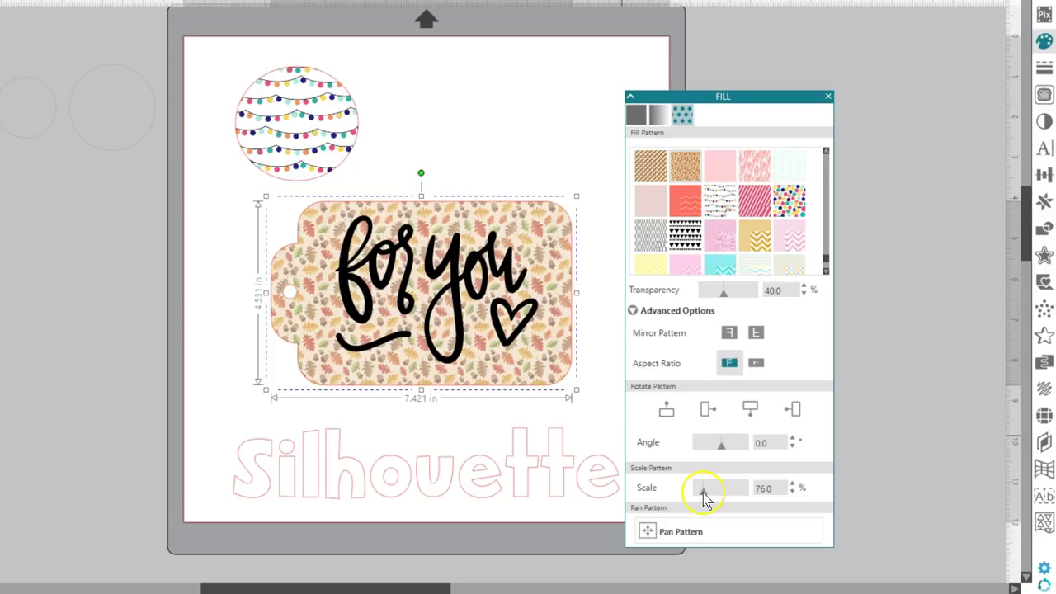
{"action": "left_click_drag", "start_coordinate": [702, 493], "coordinate": [750, 492]}
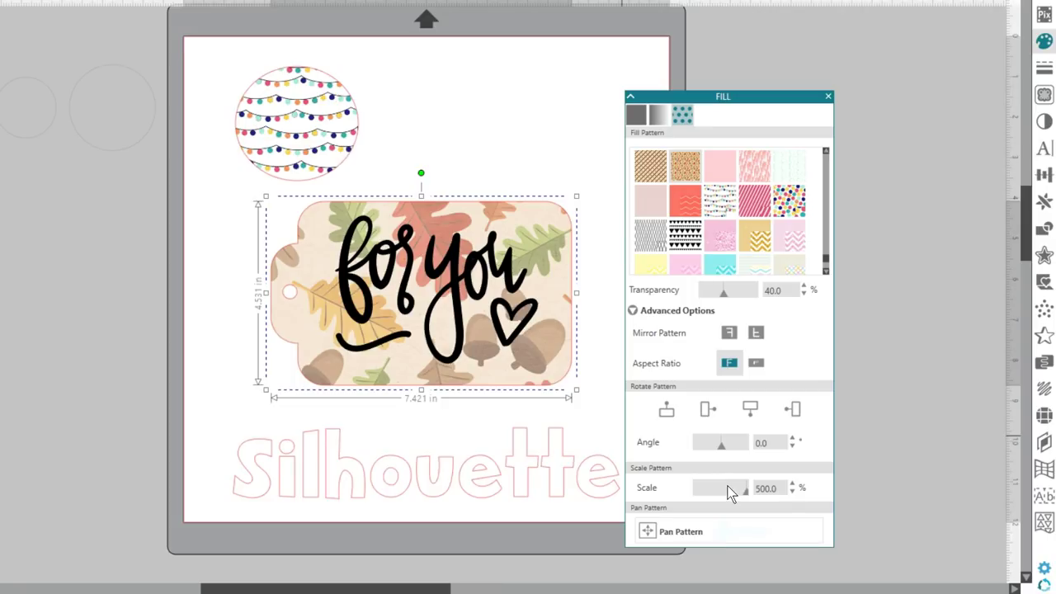
Step: Pan the leaf pattern sideways across the tag and lower its transparency to 28%
{"action": "left_click", "coordinate": [651, 532]}
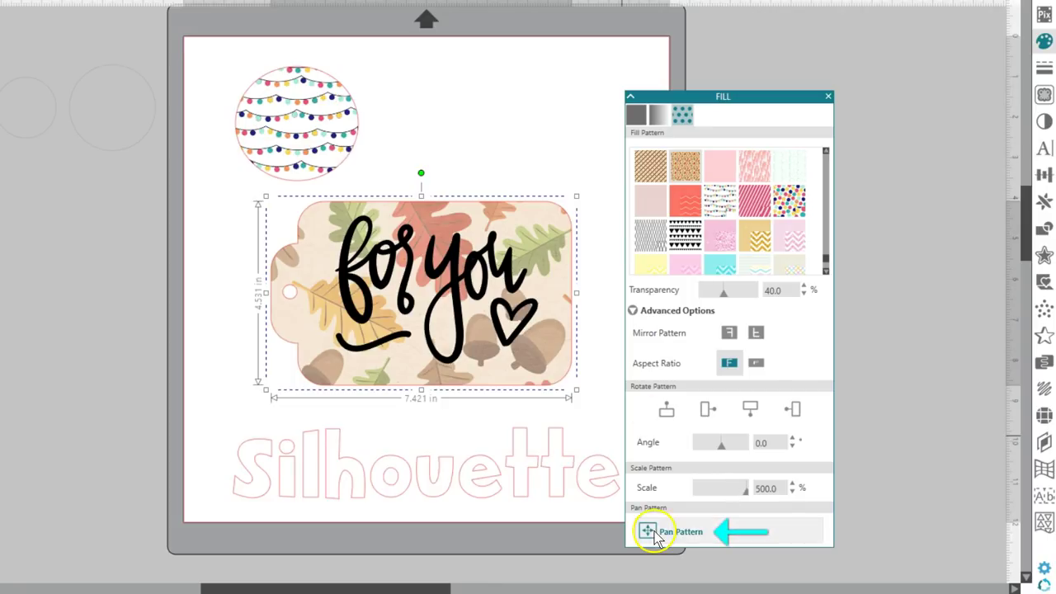
{"action": "left_click", "coordinate": [421, 292]}
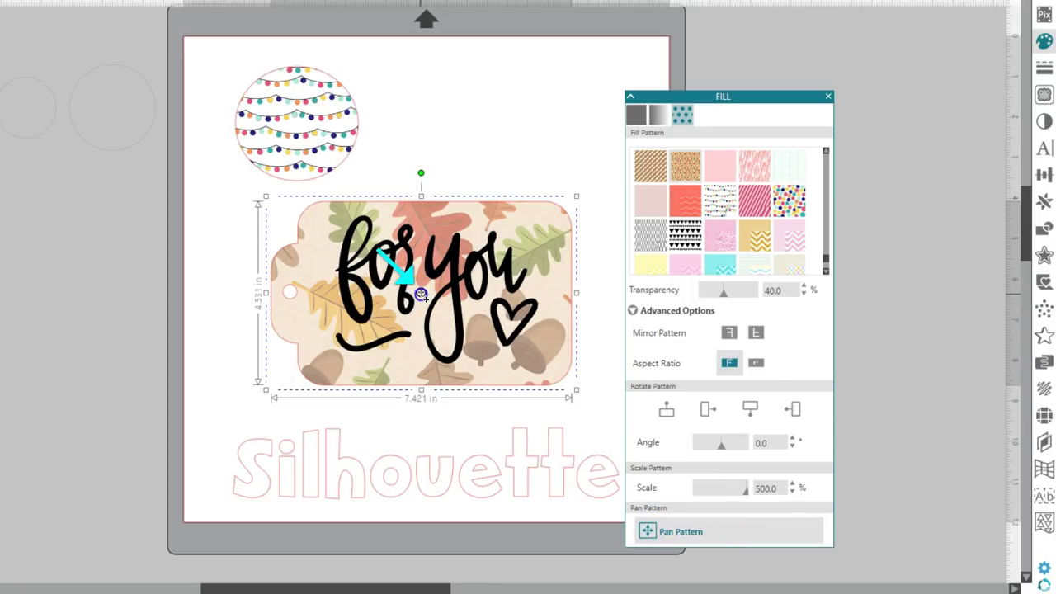
{"action": "left_click_drag", "start_coordinate": [421, 293], "coordinate": [582, 295]}
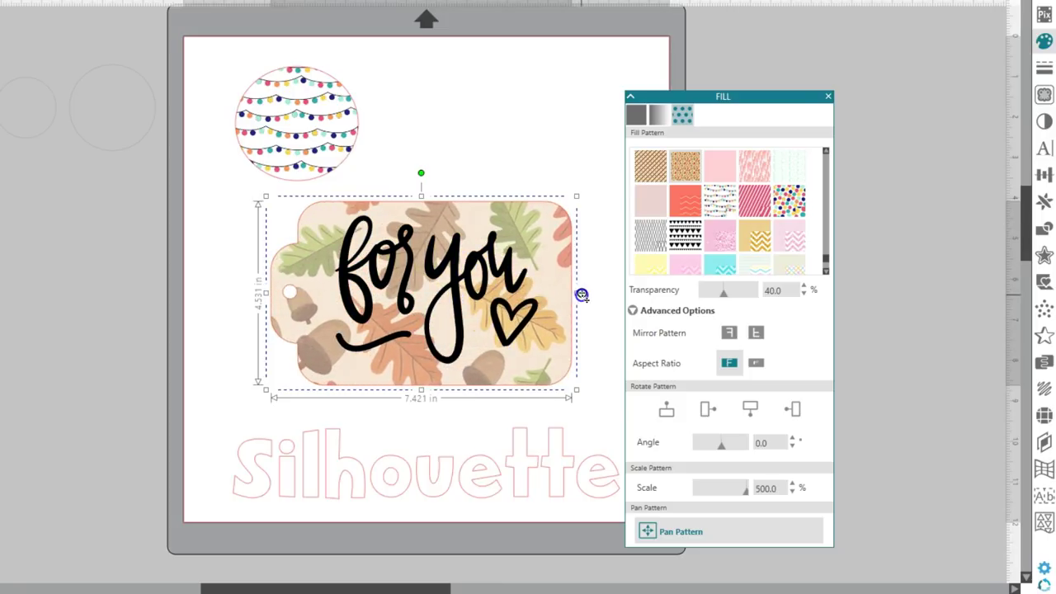
{"action": "left_click_drag", "start_coordinate": [727, 296], "coordinate": [725, 302]}
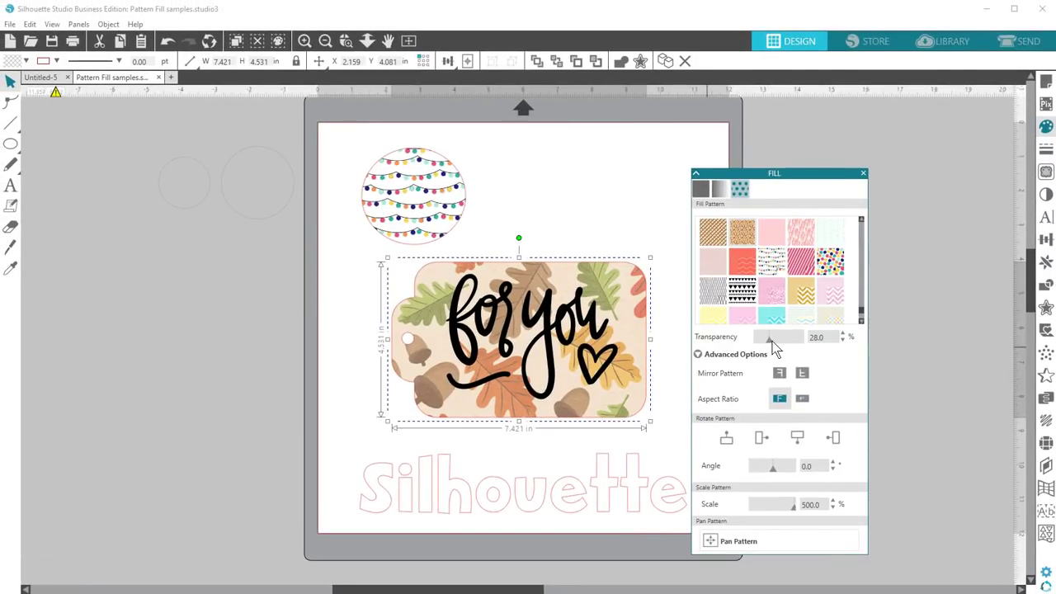
Step: Apply the banners paper pattern from the Library's Patterns folder to the string-lights circle
{"action": "left_click", "coordinate": [423, 207]}
{"action": "left_click", "coordinate": [949, 41]}
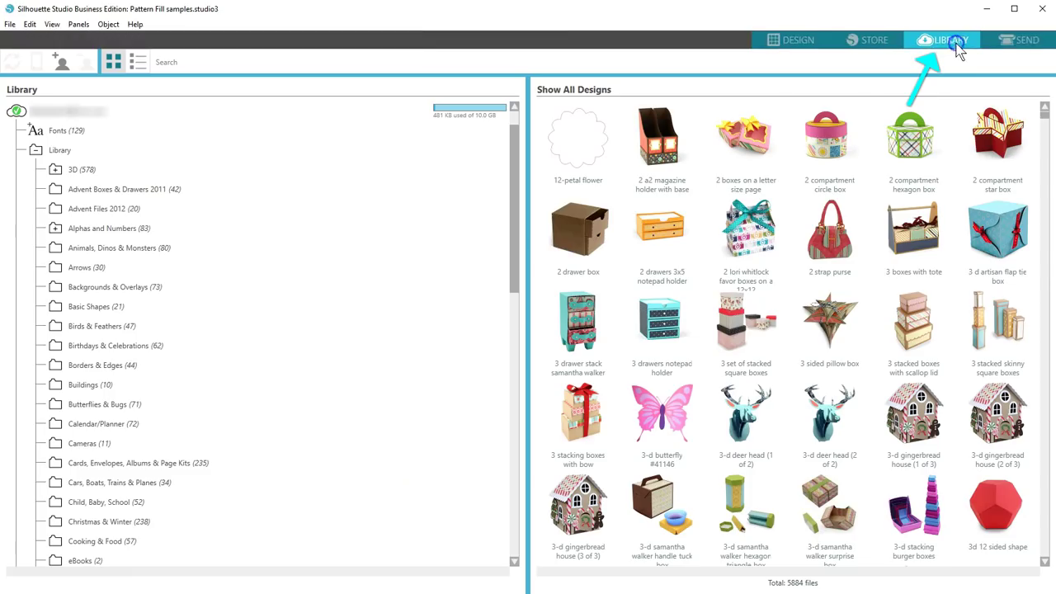
{"action": "left_click_drag", "start_coordinate": [516, 151], "coordinate": [511, 454]}
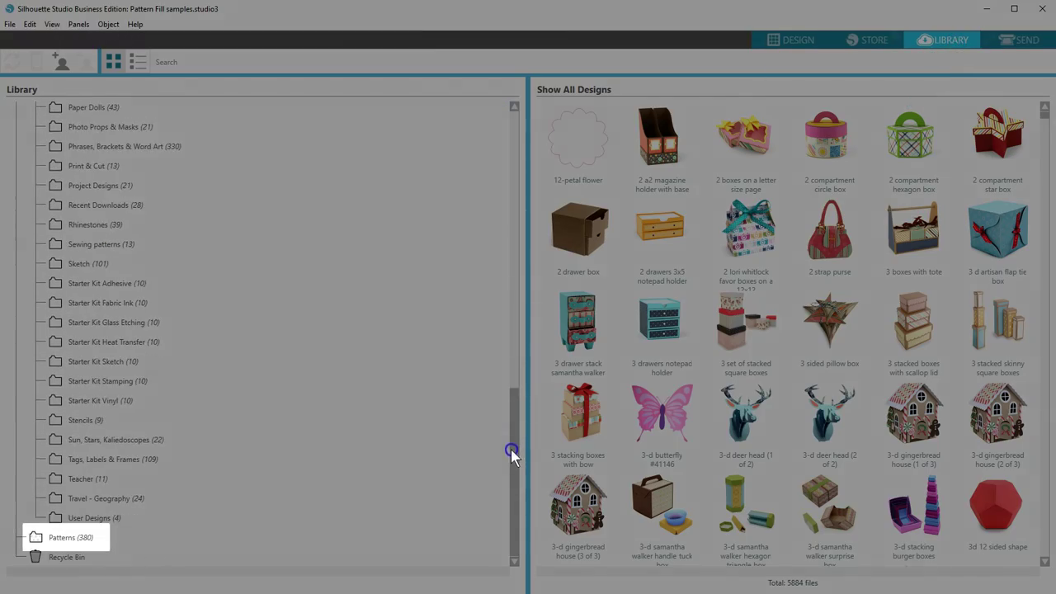
{"action": "left_click", "coordinate": [59, 536]}
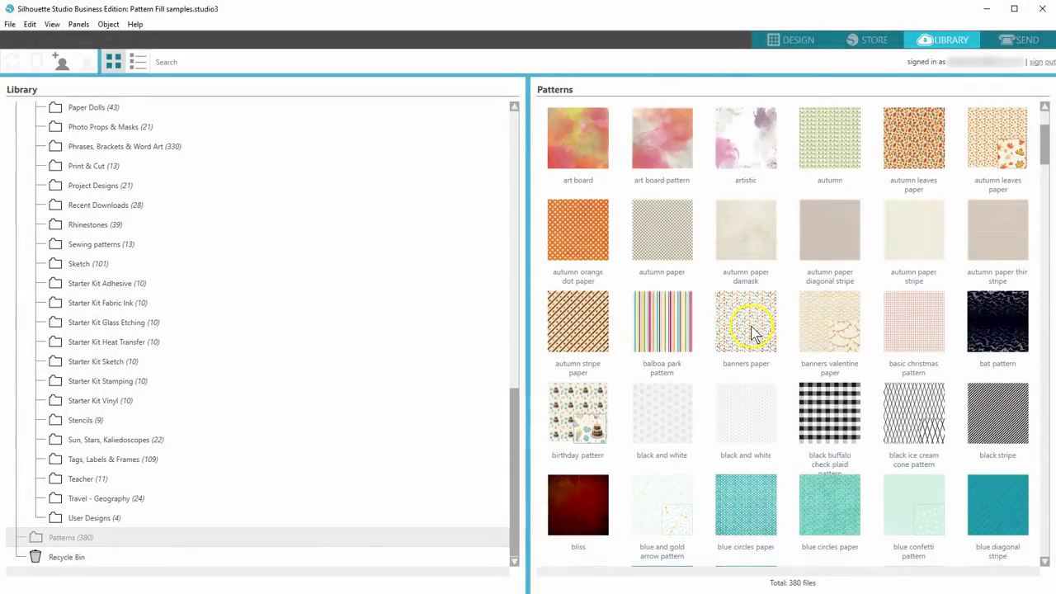
{"action": "left_click", "coordinate": [750, 328]}
{"action": "left_click", "coordinate": [798, 40]}
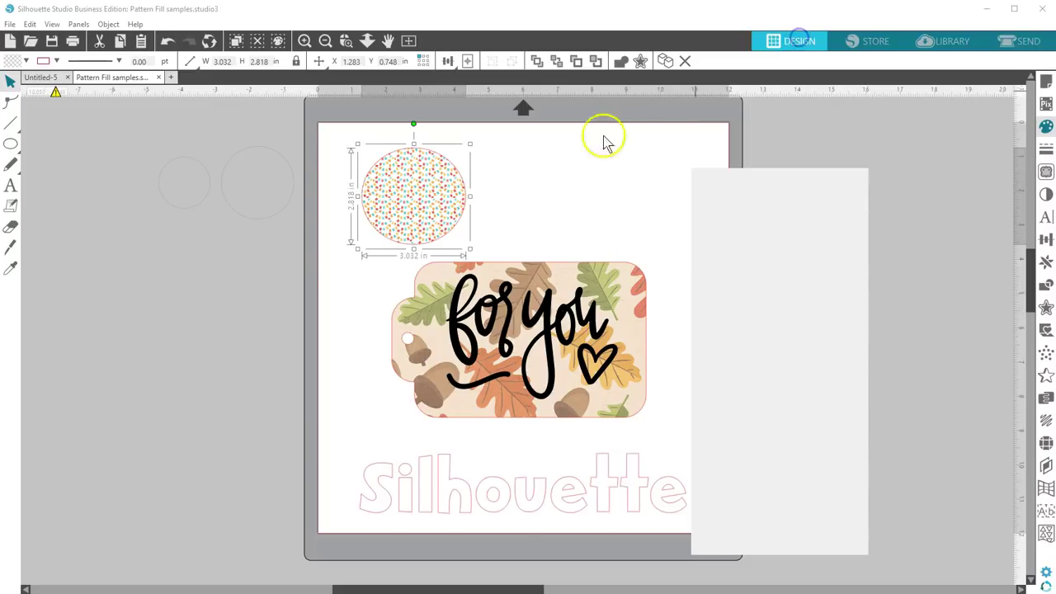
{"action": "left_click", "coordinate": [487, 200]}
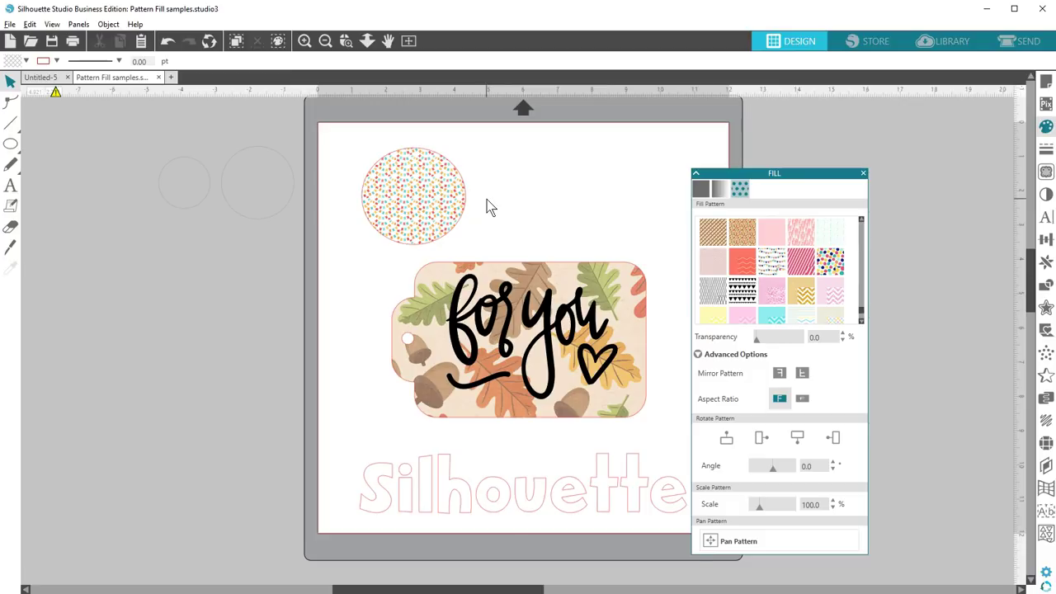
Step: Fill the Silhouette text with multicolour dots and zoom in on it
{"action": "left_click", "coordinate": [617, 488]}
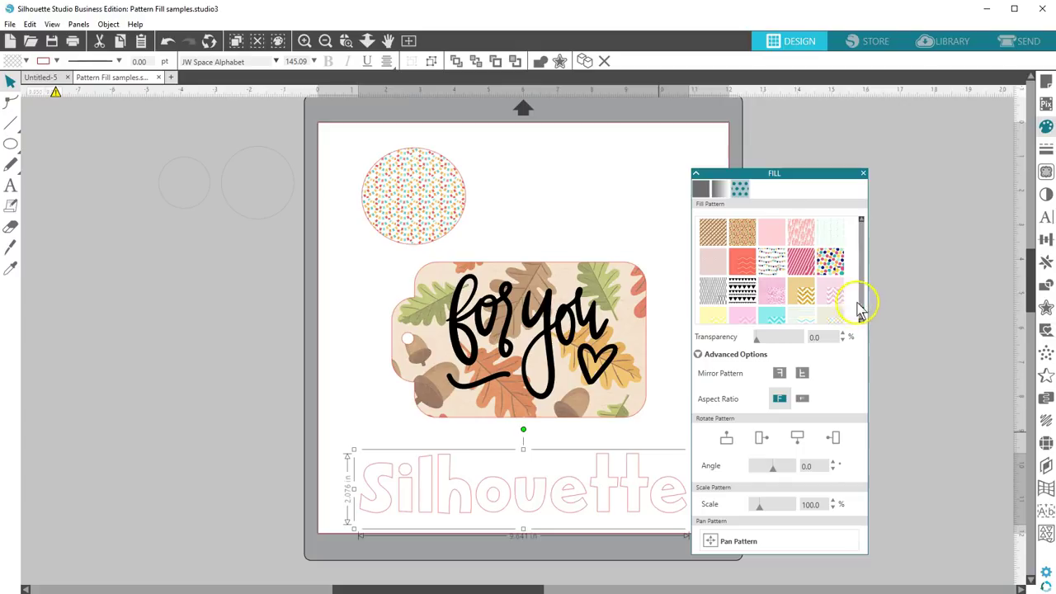
{"action": "left_click", "coordinate": [831, 263]}
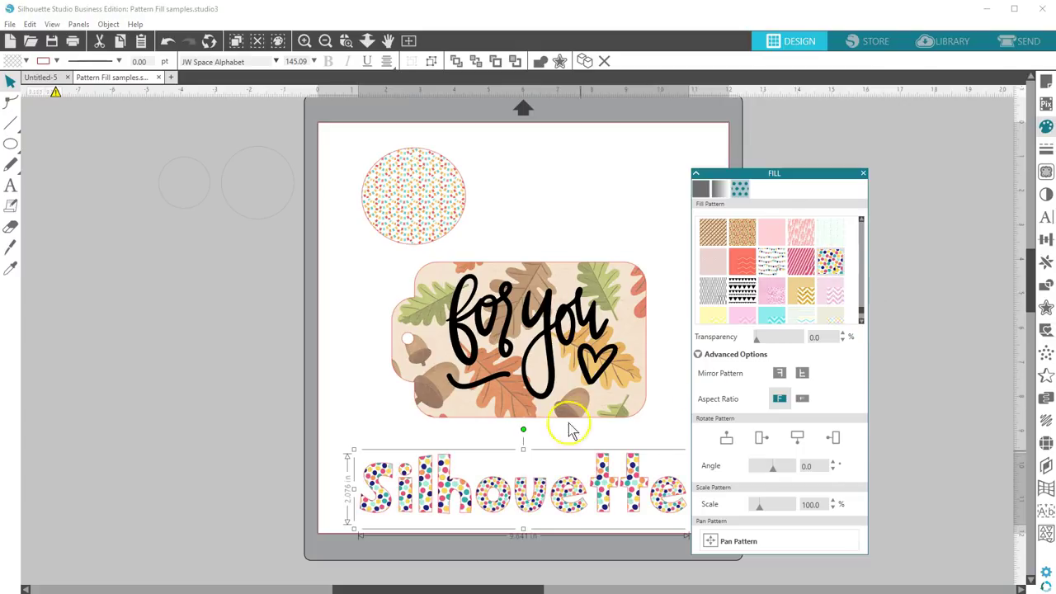
{"action": "left_click", "coordinate": [346, 40]}
{"action": "left_click_drag", "start_coordinate": [343, 386], "coordinate": [689, 557]}
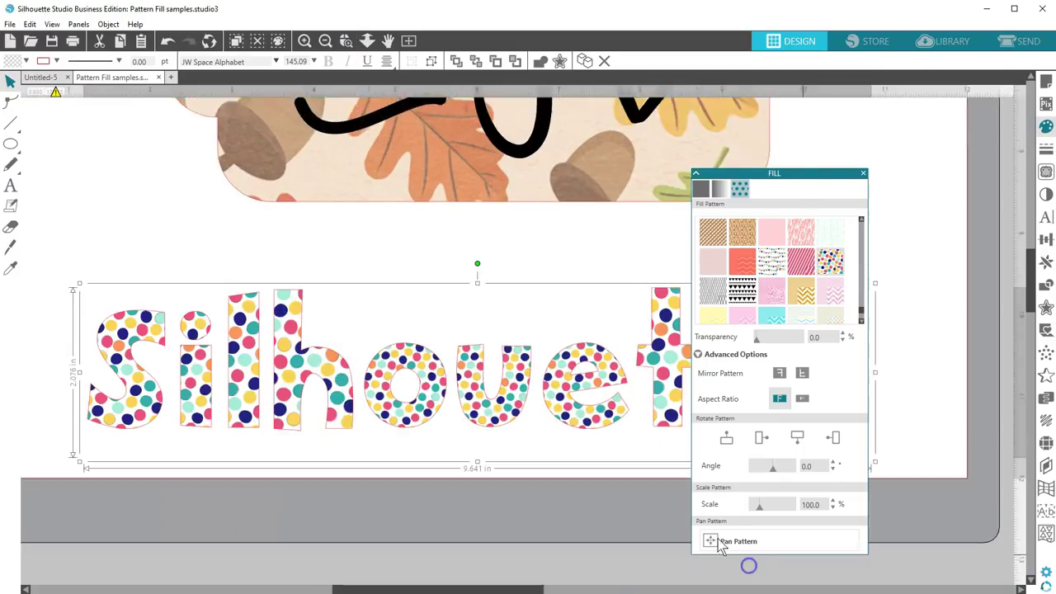
Step: Move the Fill panel out of the way of the zoomed Silhouette text
{"action": "left_click_drag", "start_coordinate": [784, 172], "coordinate": [899, 175]}
{"action": "left_click", "coordinate": [367, 40]}
{"action": "left_click_drag", "start_coordinate": [395, 247], "coordinate": [394, 136]}
{"action": "scroll", "coordinate": [636, 262], "scroll_direction": "down", "scroll_amount": 3}
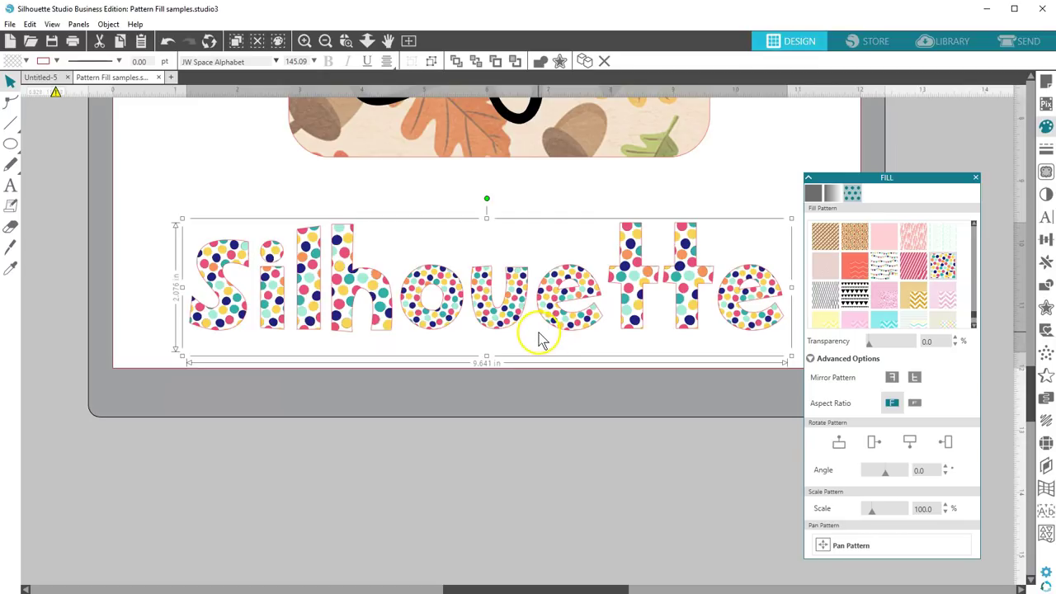
Step: Weld the Silhouette letters, enlarge their dots, and pan the dot pattern within them
{"action": "left_click", "coordinate": [539, 63]}
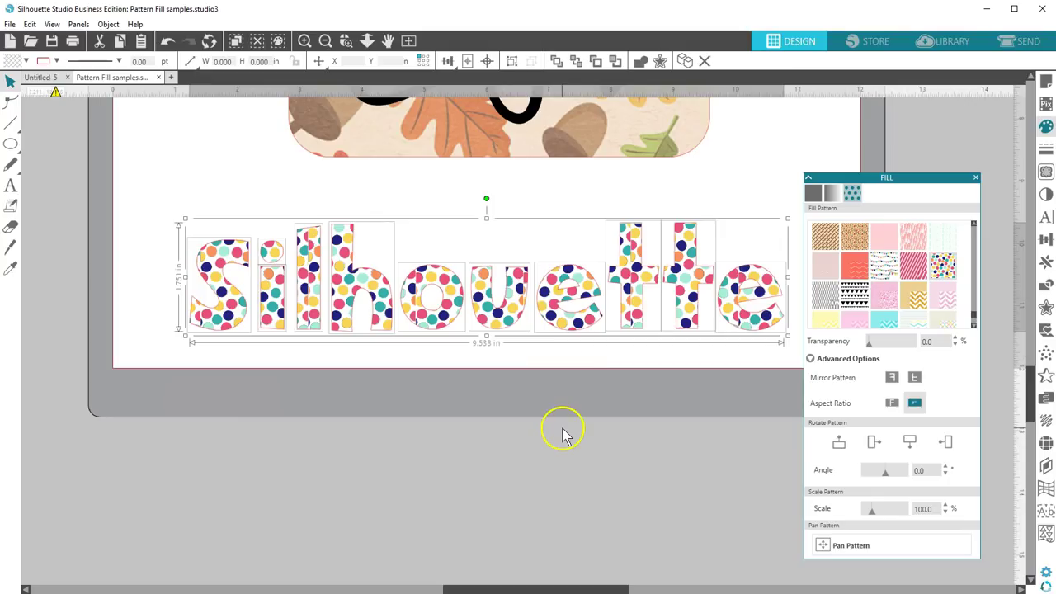
{"action": "left_click_drag", "start_coordinate": [872, 508], "coordinate": [877, 509]}
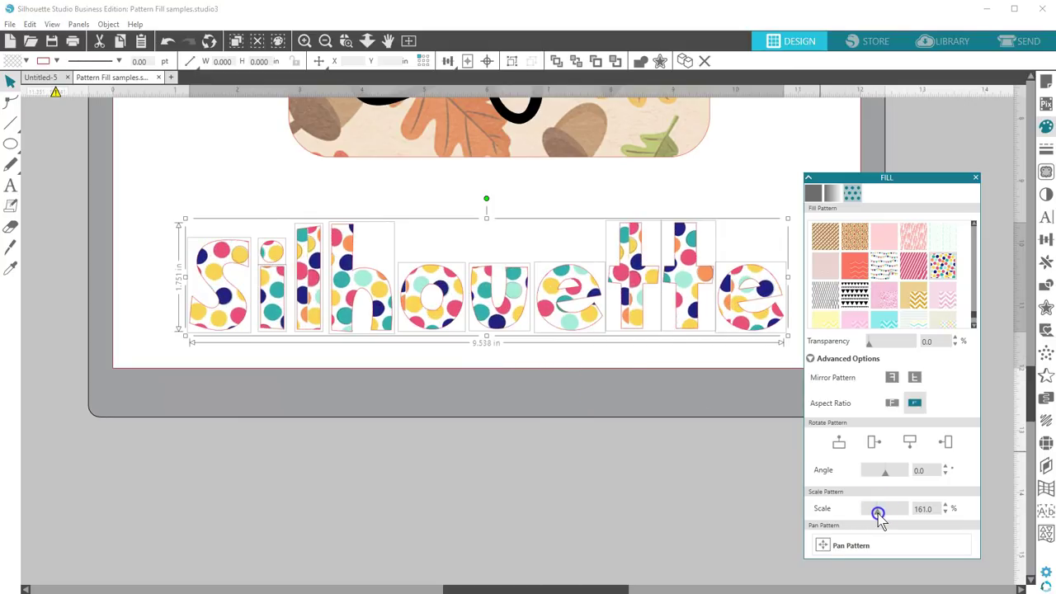
{"action": "left_click", "coordinate": [850, 545]}
{"action": "left_click_drag", "start_coordinate": [484, 278], "coordinate": [445, 295]}
Step: Fit the page and combine the three triangle-patterned circles into a compound path
{"action": "left_click", "coordinate": [413, 40]}
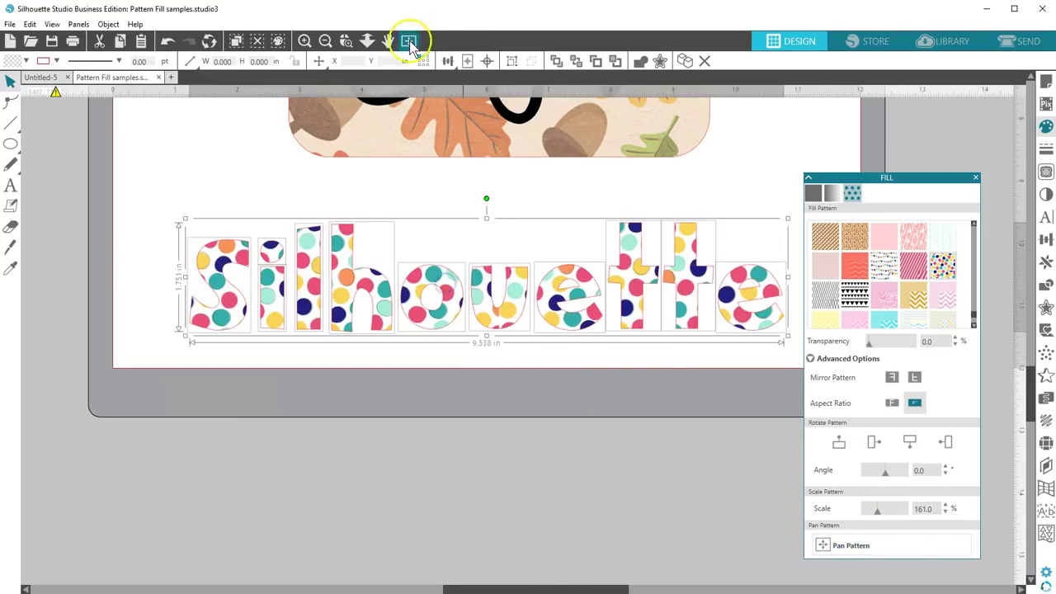
{"action": "left_click_drag", "start_coordinate": [212, 137], "coordinate": [648, 250]}
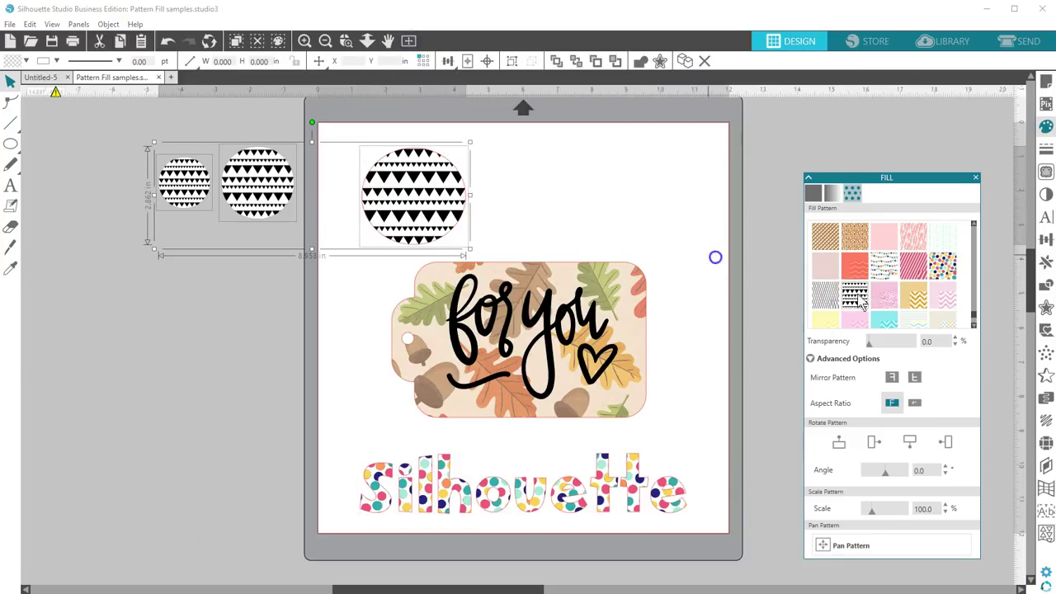
{"action": "left_click_drag", "start_coordinate": [444, 197], "coordinate": [448, 189]}
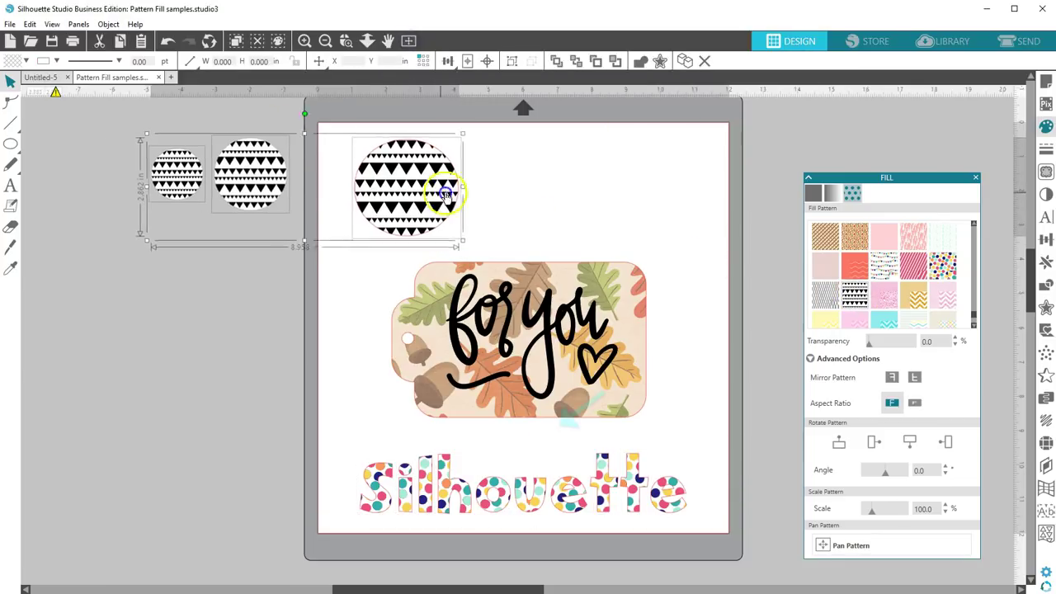
{"action": "right_click", "coordinate": [452, 193]}
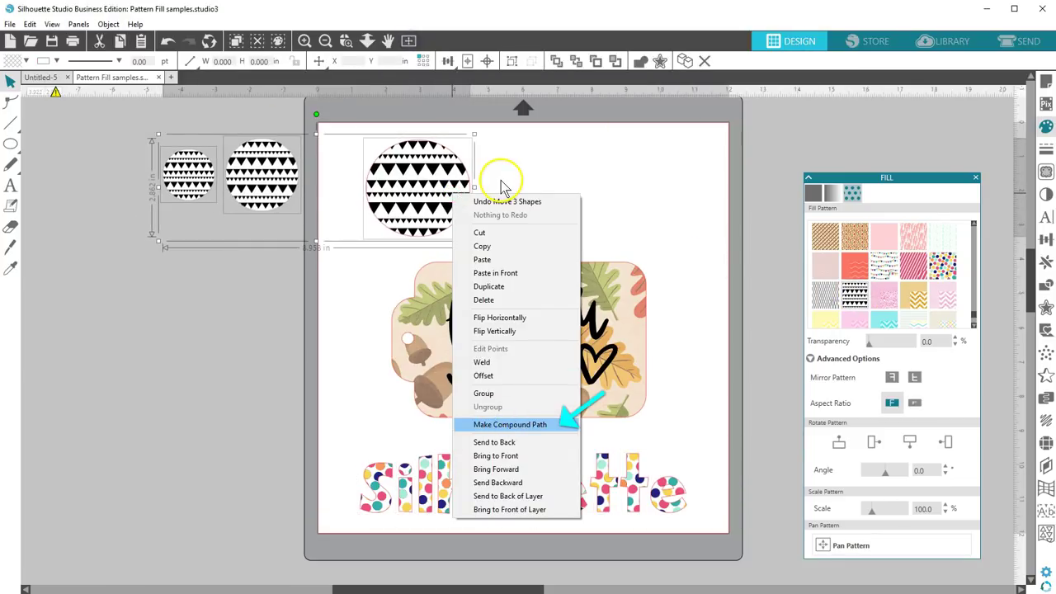
{"action": "key", "text": "ctrl+8"}
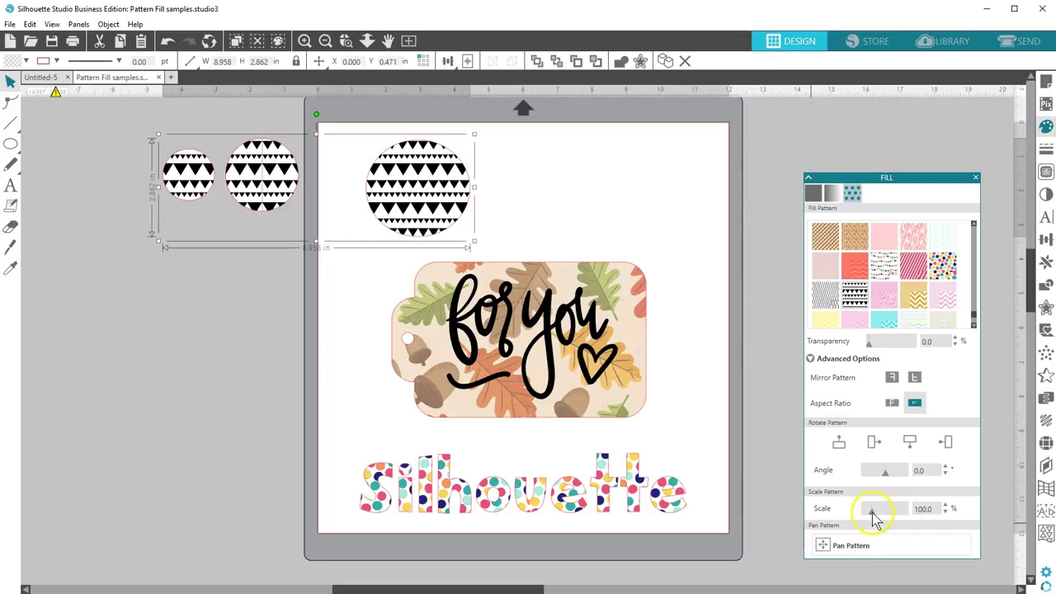
Step: Rescale the circles' triangle pattern and enlarge the text's polka dots to 210%
{"action": "left_click_drag", "start_coordinate": [872, 511], "coordinate": [876, 510]}
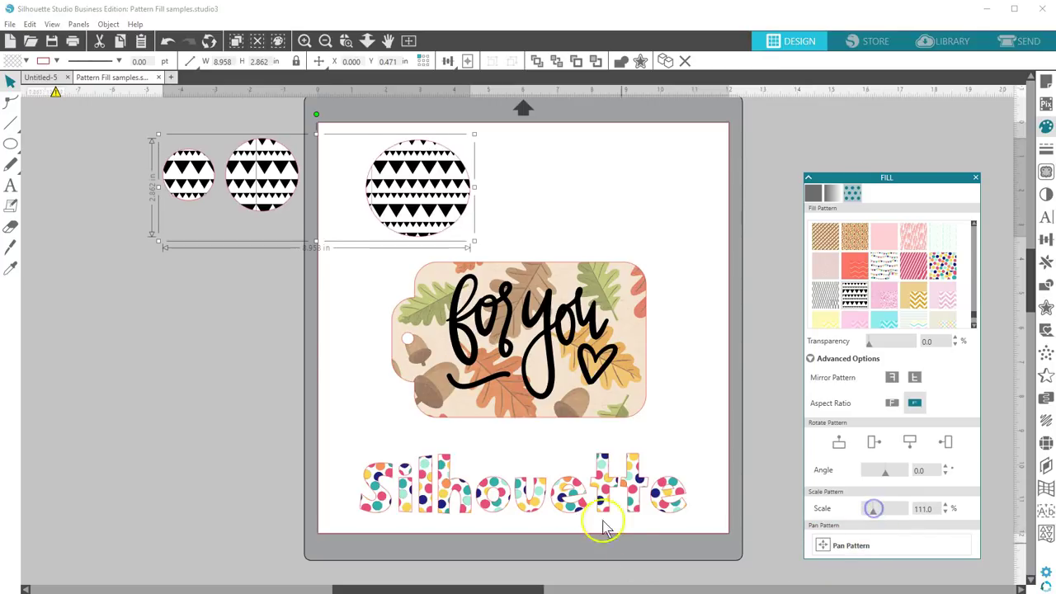
{"action": "left_click_drag", "start_coordinate": [337, 445], "coordinate": [777, 540]}
{"action": "left_click_drag", "start_coordinate": [878, 513], "coordinate": [885, 514]}
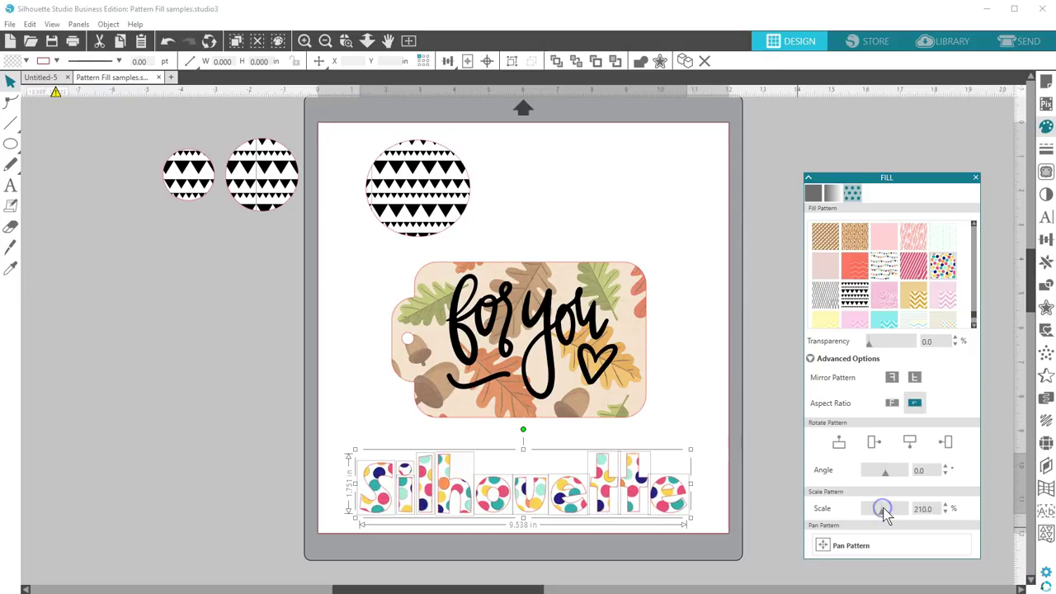
{"action": "left_click", "coordinate": [644, 197]}
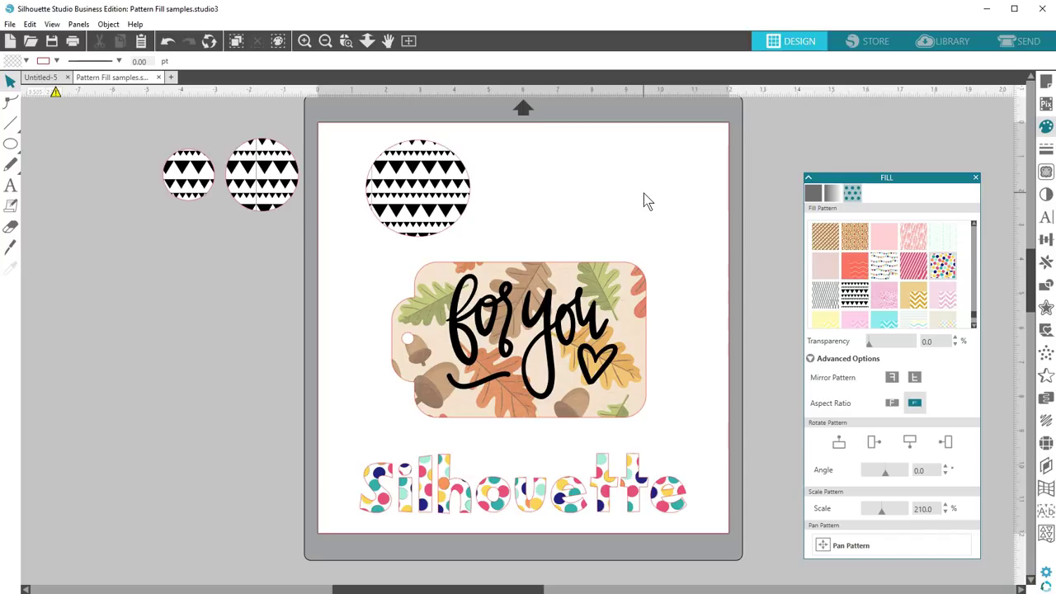